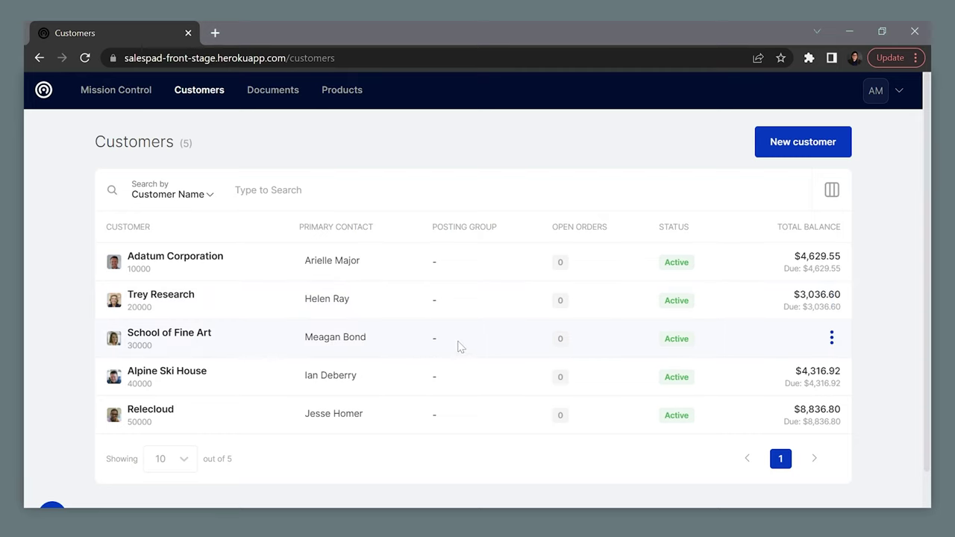
- Open the customer Adatum Corporation and open its open order labelled PPP
click(239, 265)
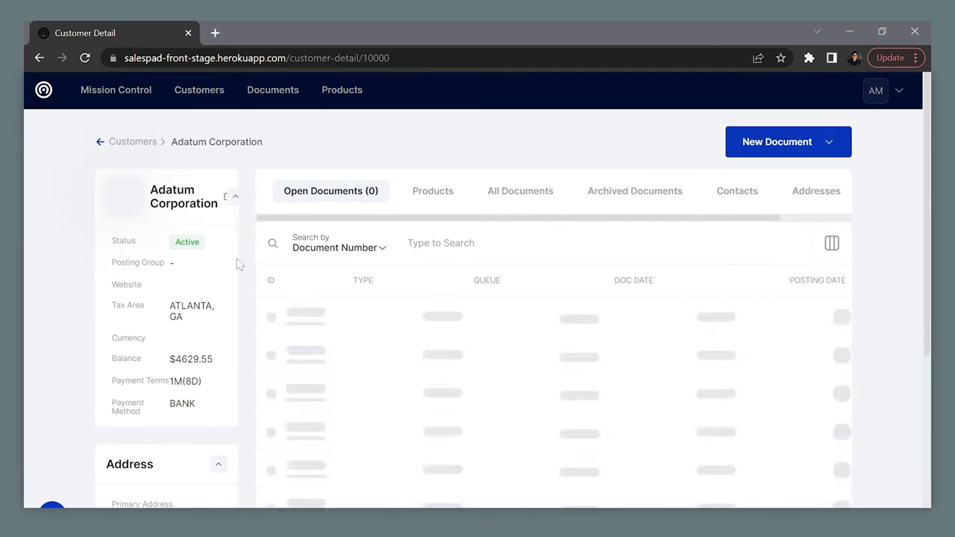
scroll(484, 216, down, 1)
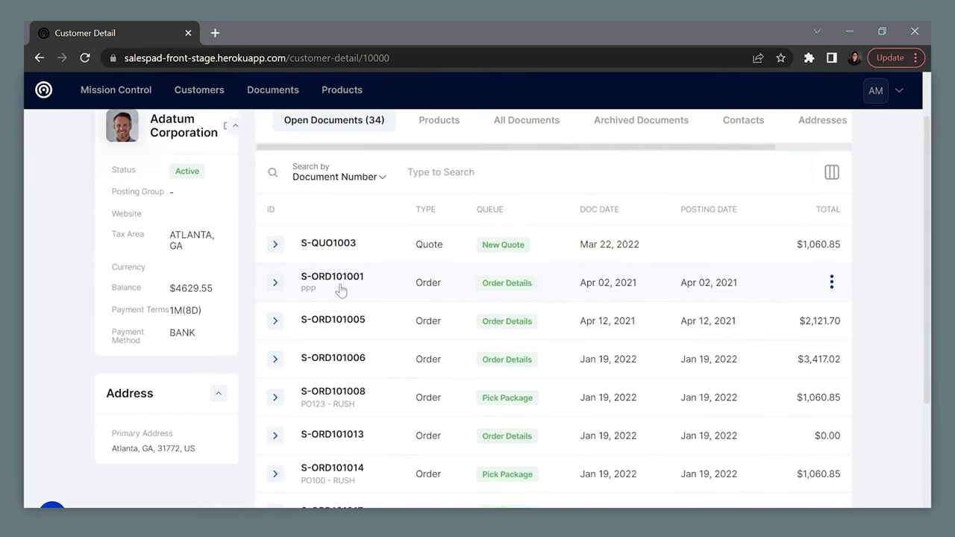
click(341, 290)
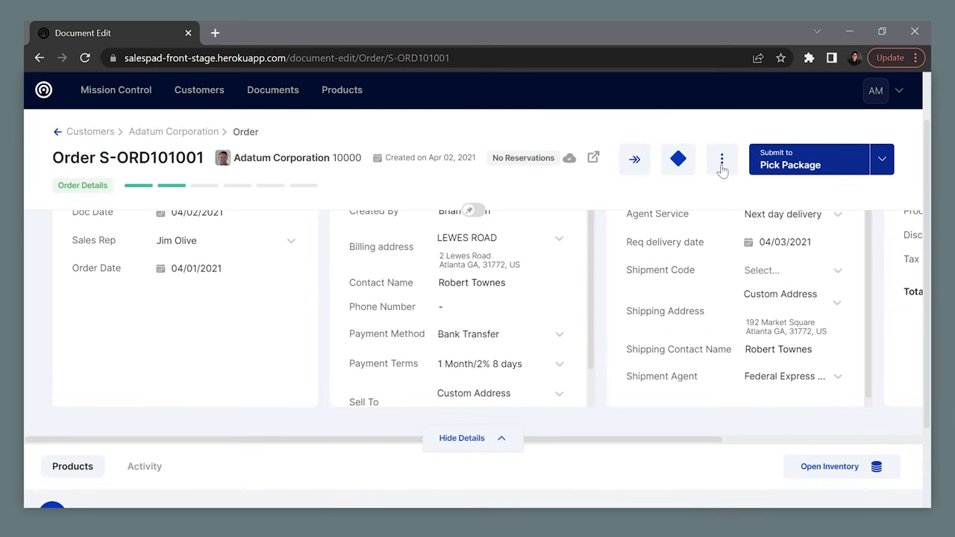
- Email the order's Sales - Confirmation report to the customer's contact at Contoso
click(722, 166)
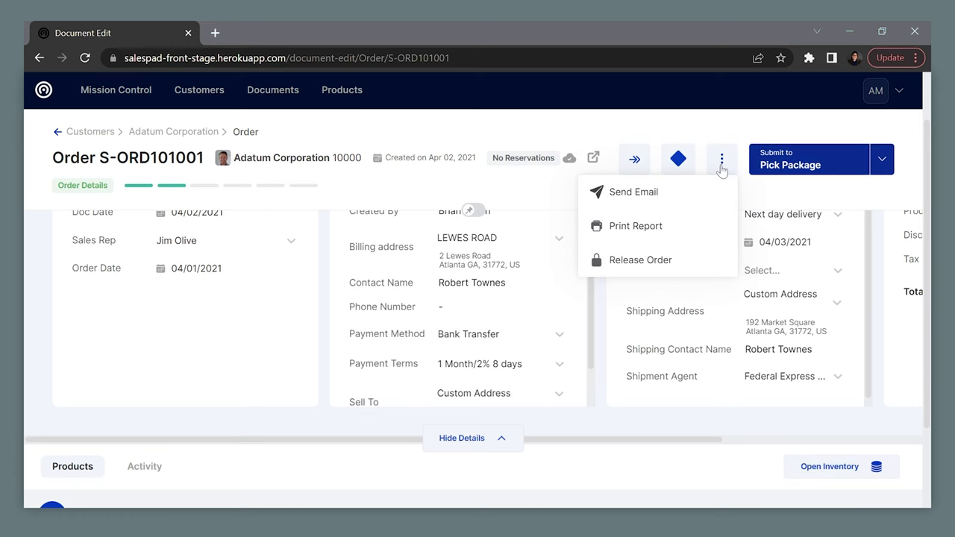
click(655, 203)
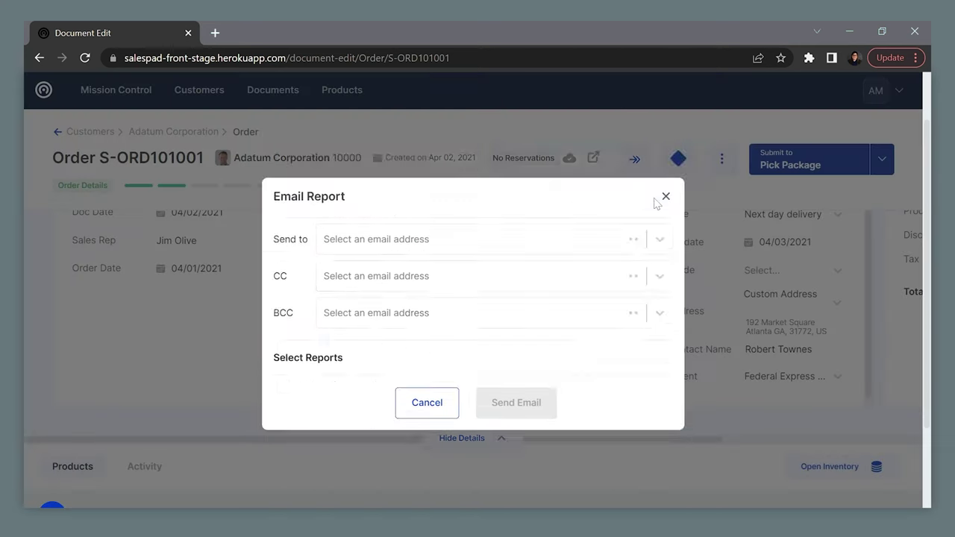
click(659, 166)
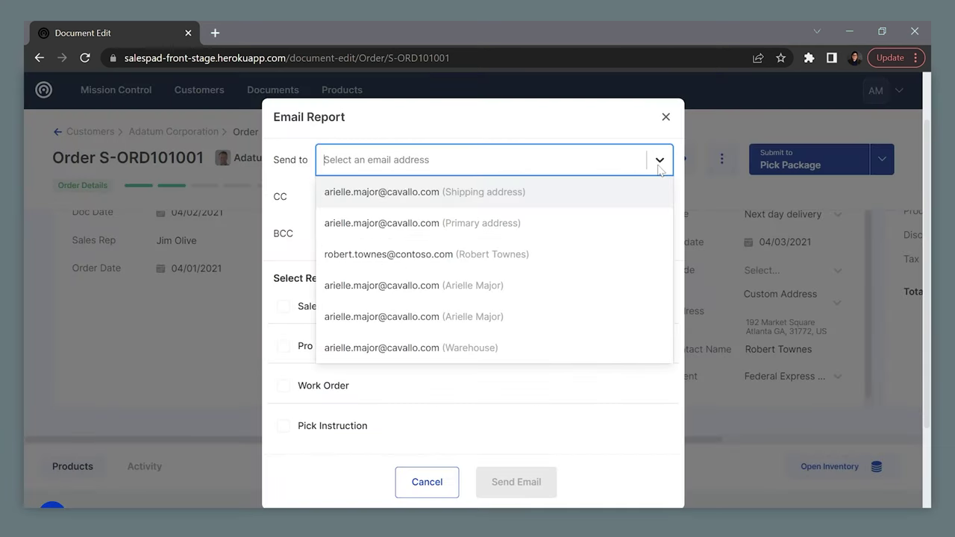
click(515, 254)
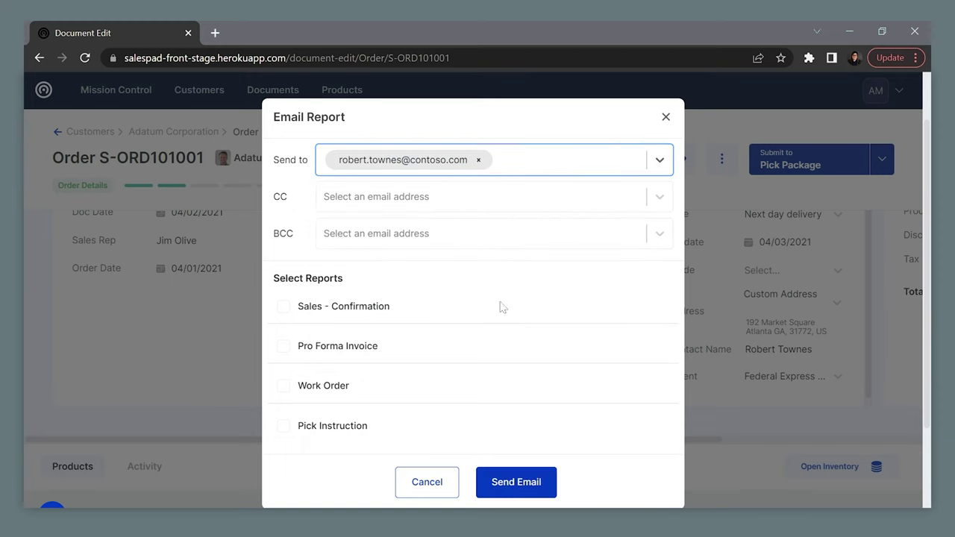
click(283, 309)
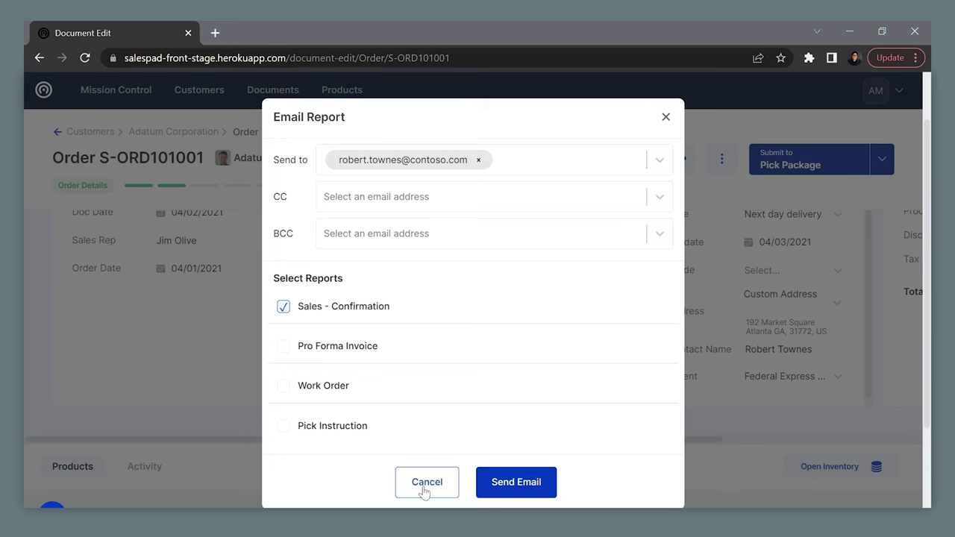
click(516, 482)
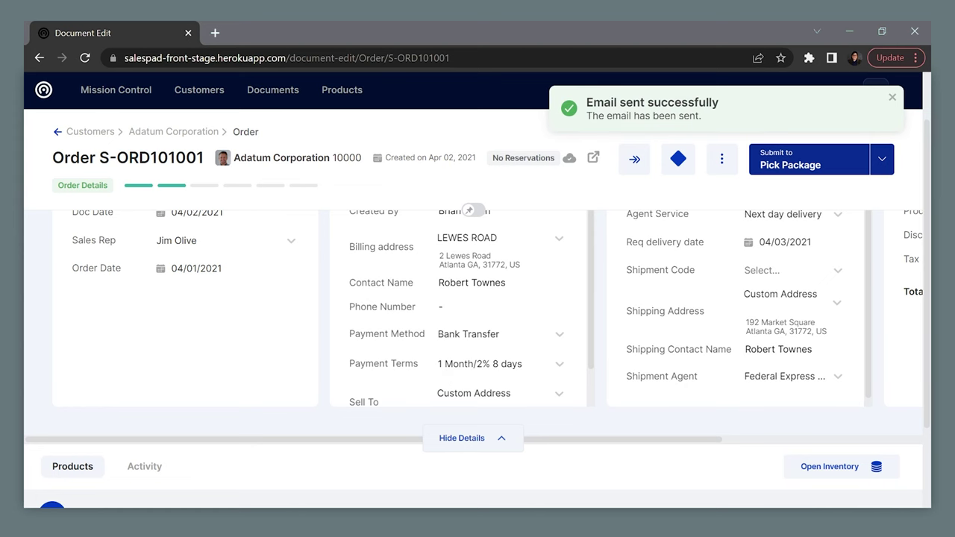
- Go to Mission Control and expand the New Order queue to show its orders with their cost and total
click(116, 90)
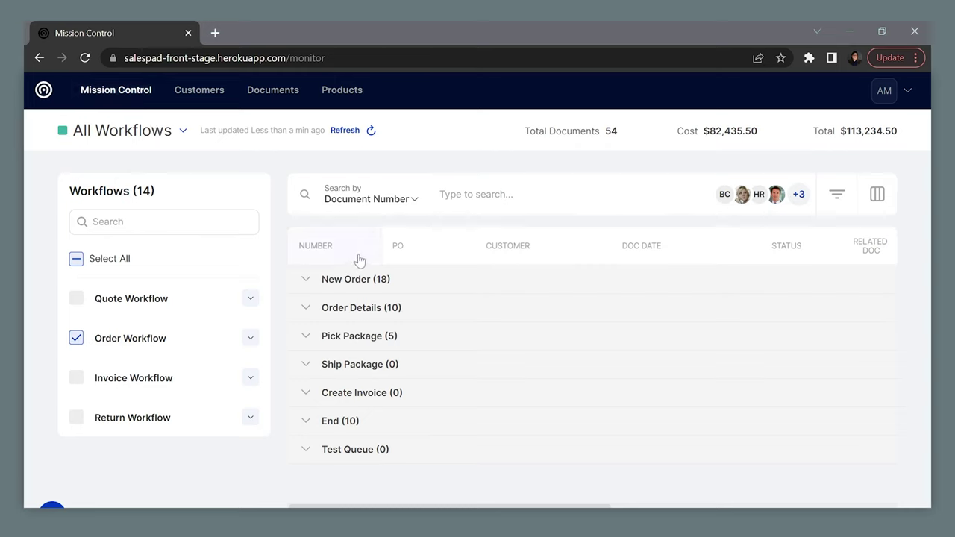
click(307, 281)
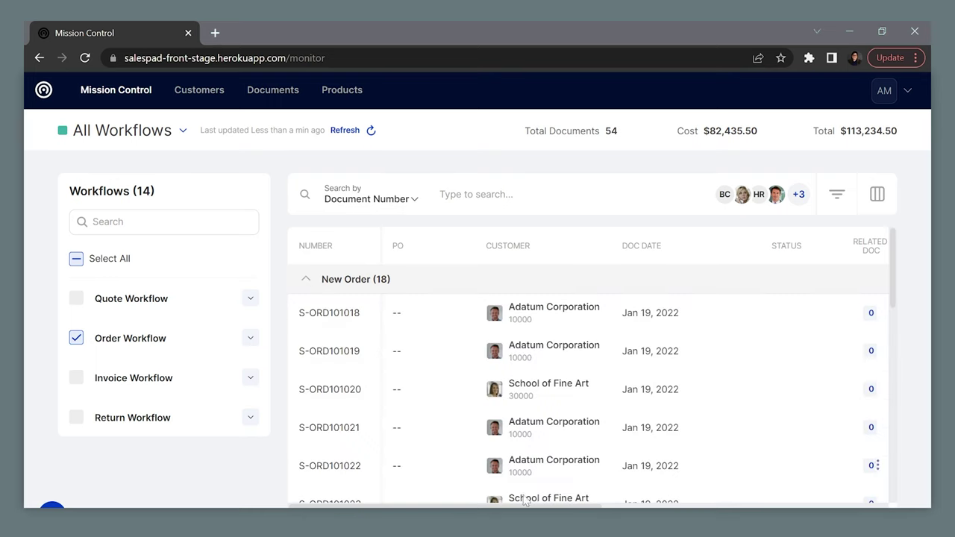
scroll(590, 373, right, 10)
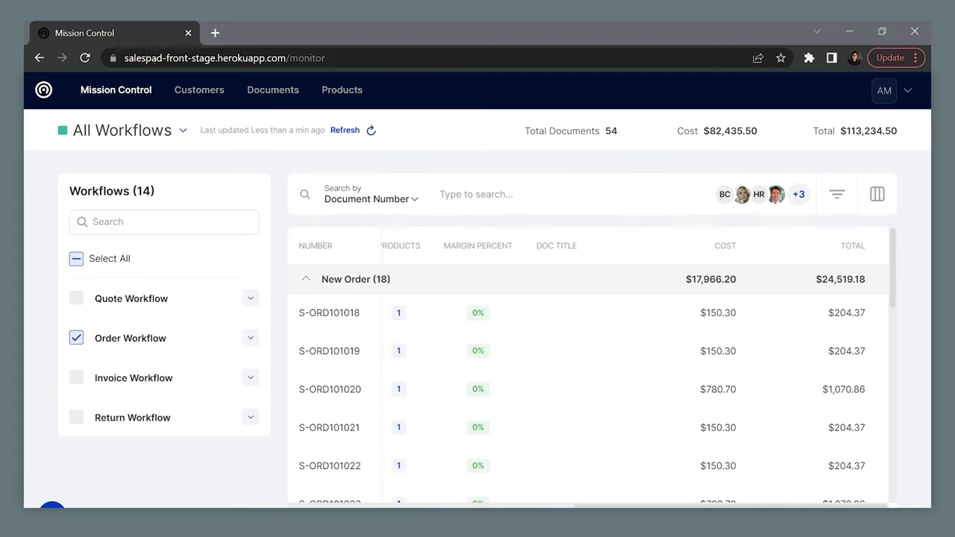
- Email the Pro Forma Invoice report for the first order in the New Order queue to the contact at Contoso
click(877, 314)
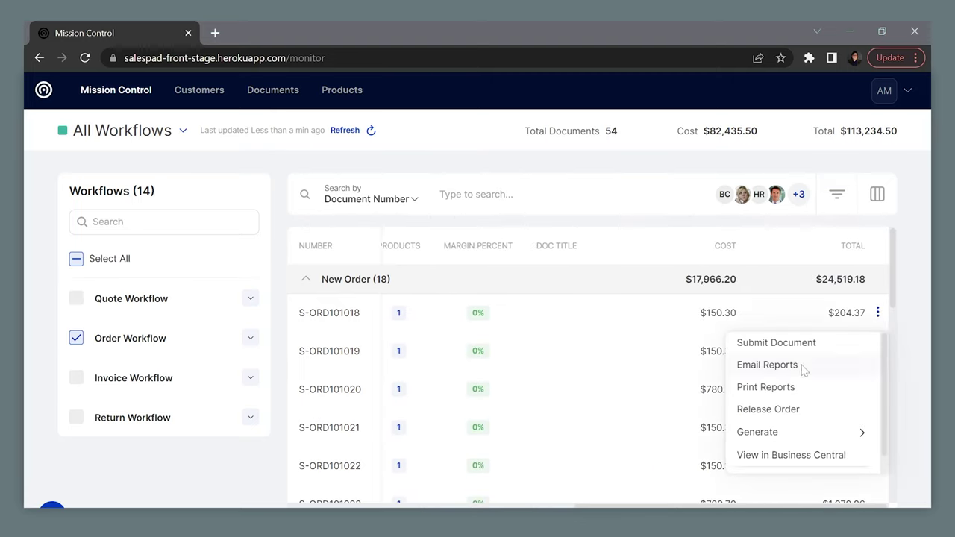
click(767, 365)
click(665, 161)
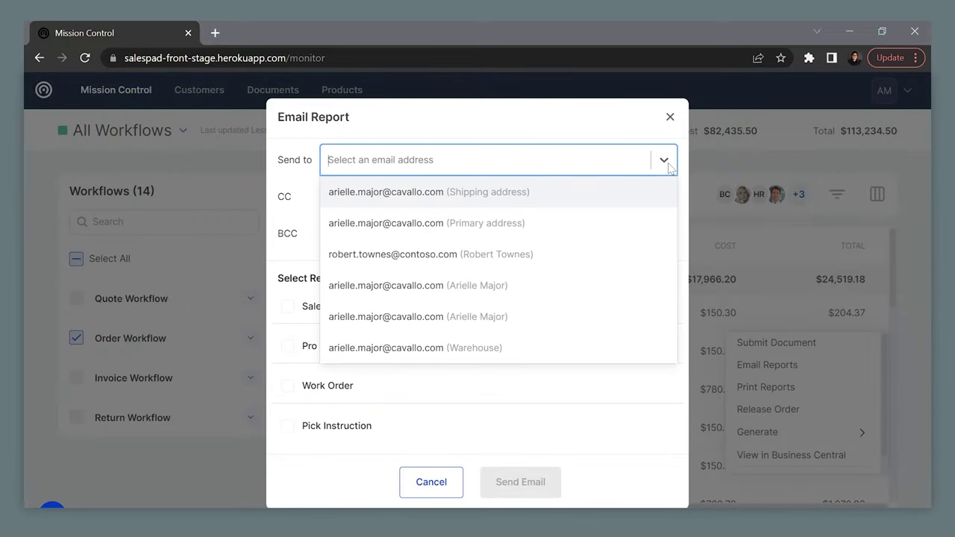
click(514, 255)
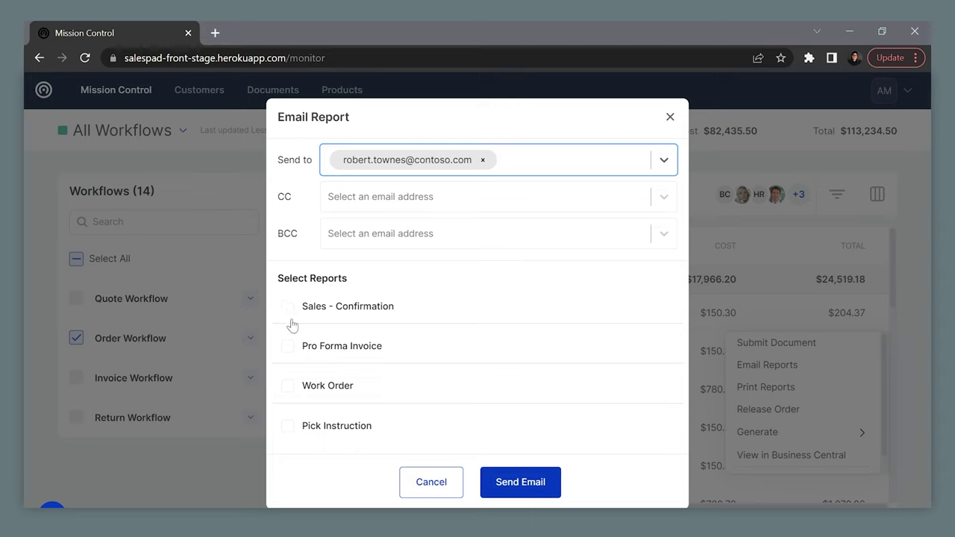
click(289, 346)
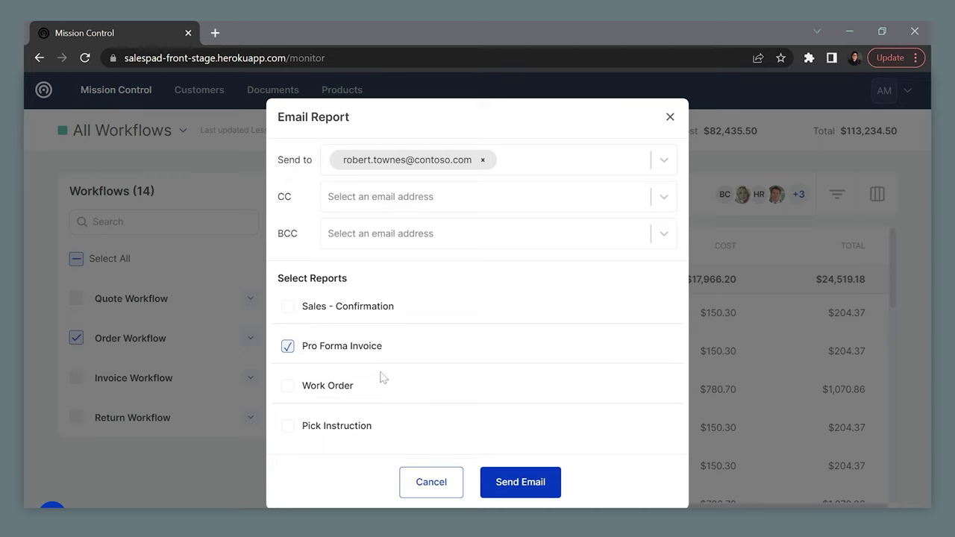
click(532, 486)
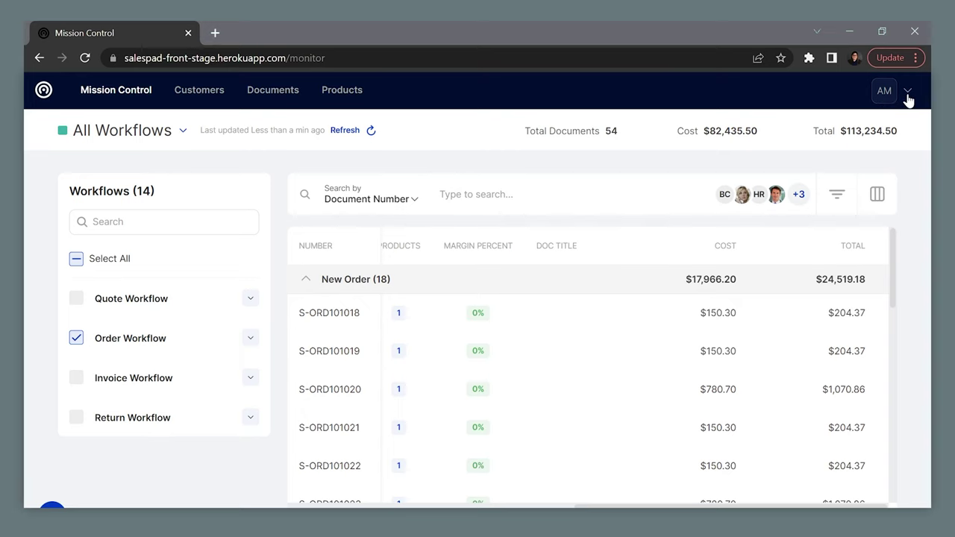
- Open the Order Workflow from the list of workflows for editing
click(908, 93)
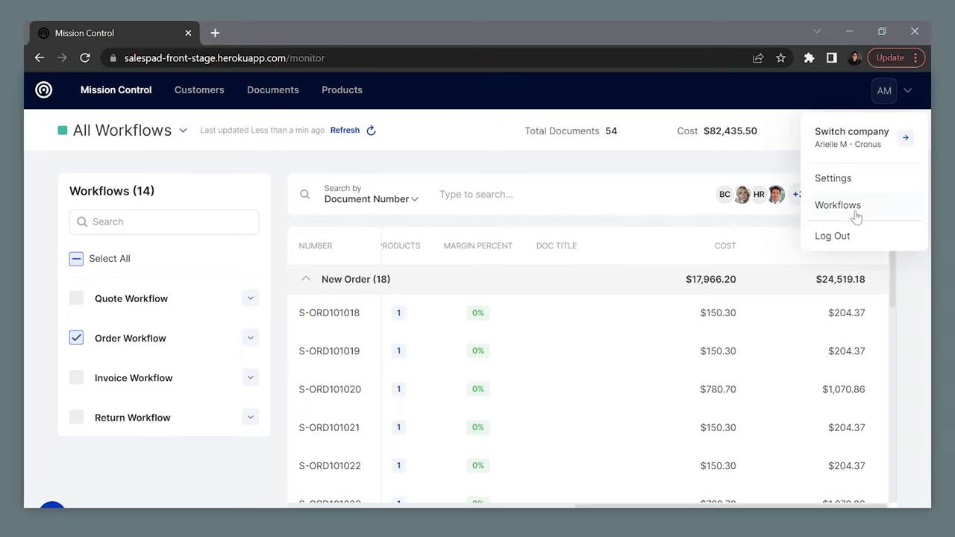
click(858, 206)
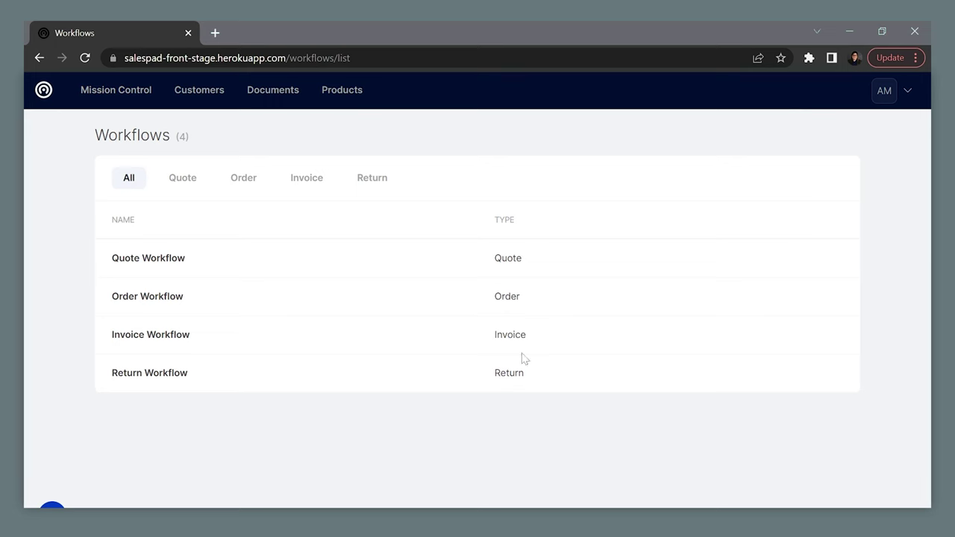
click(179, 299)
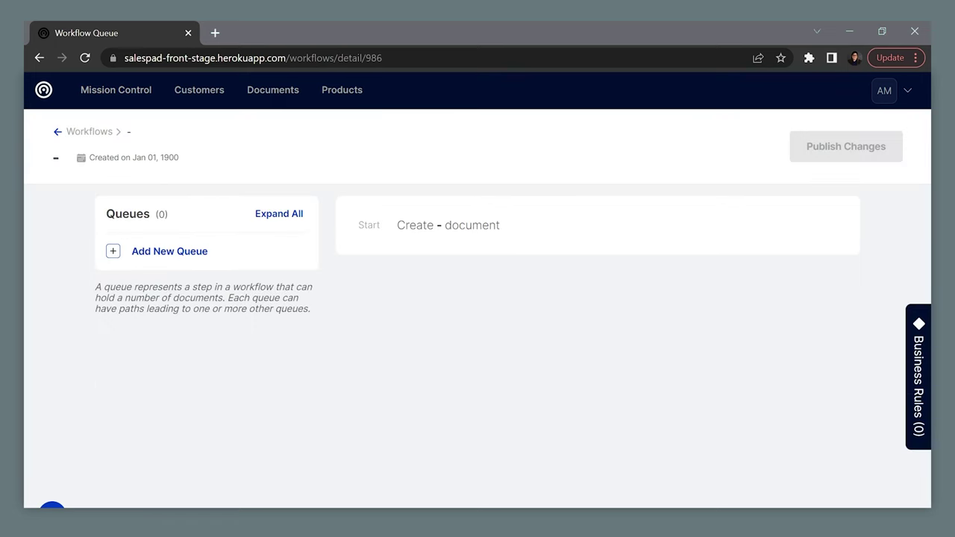
- Enable alternate paths for the Order Details queue and name the new path High Value Order
scroll(736, 254, down, 1)
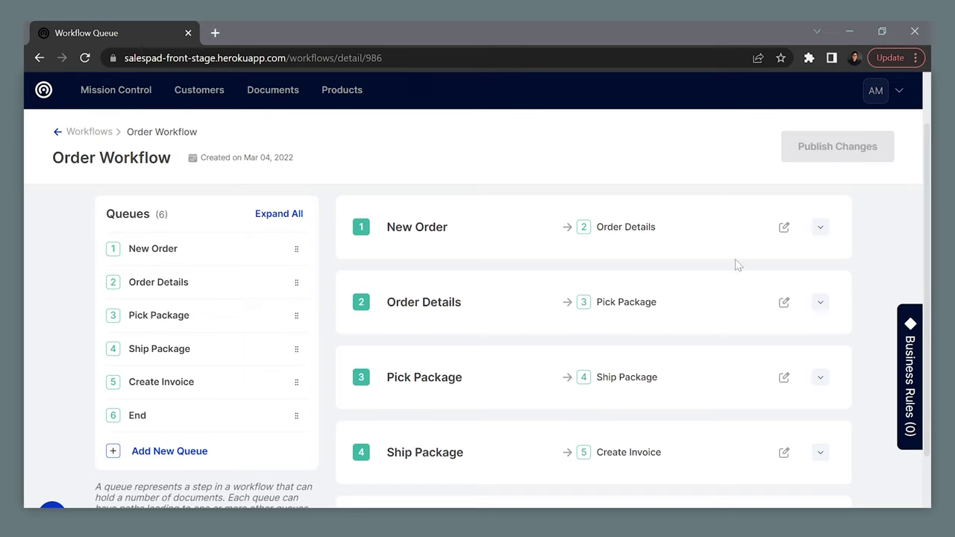
click(820, 306)
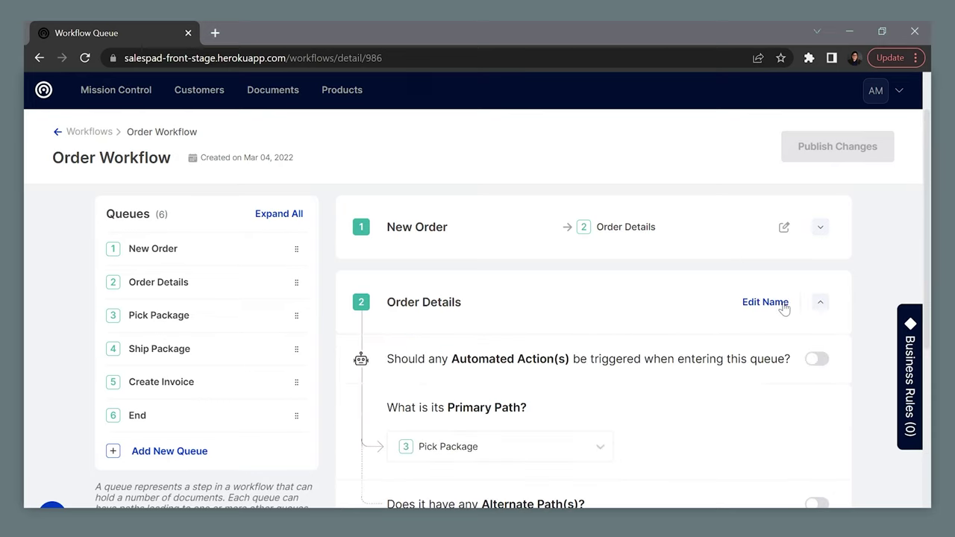
scroll(686, 365, down, 2)
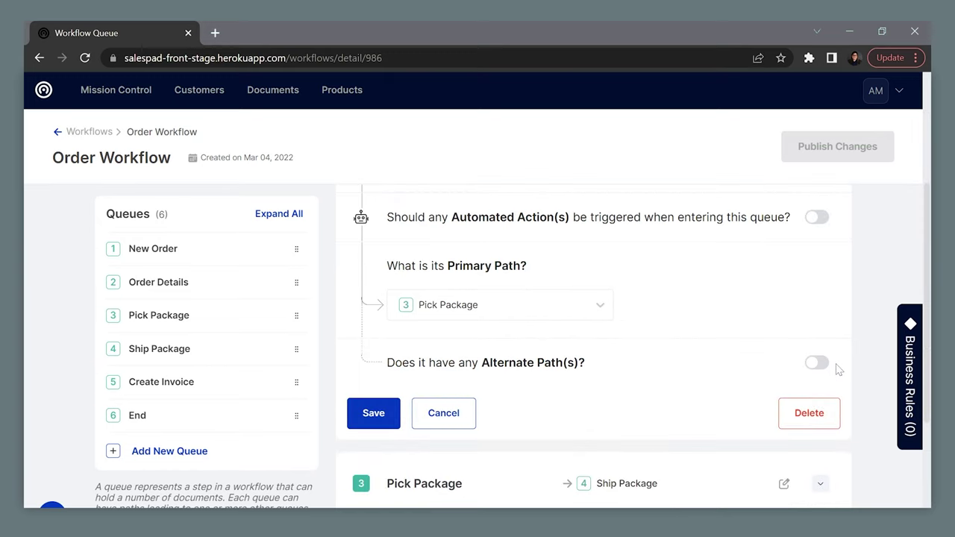
click(818, 363)
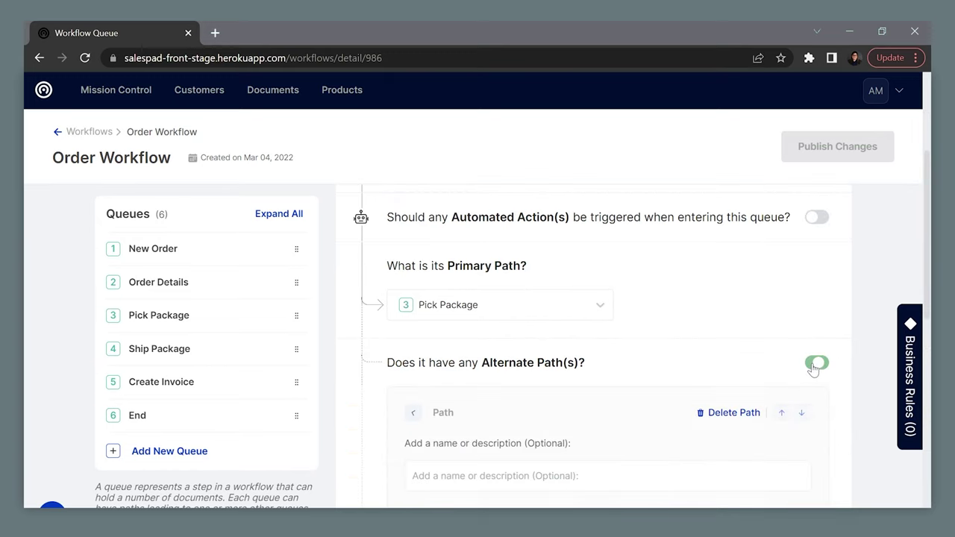
click(496, 403)
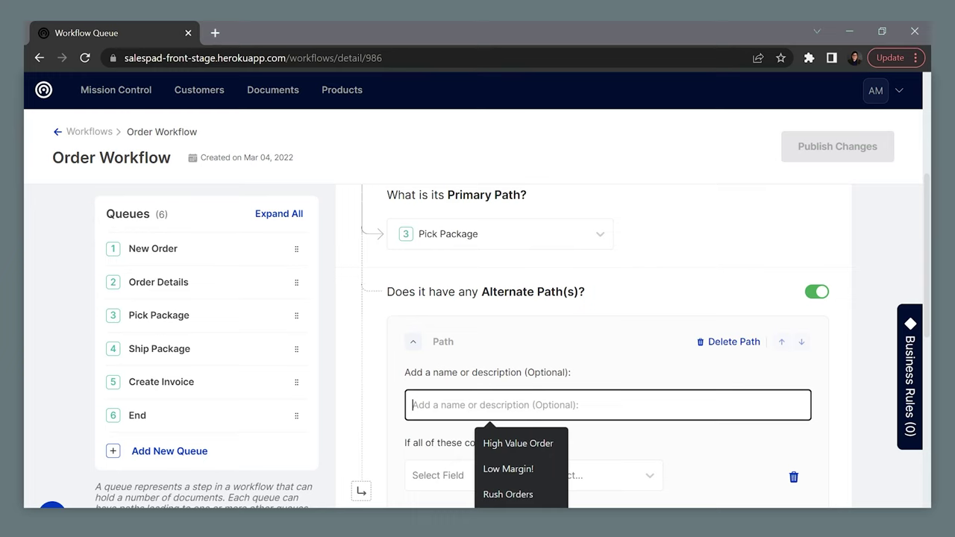
click(515, 444)
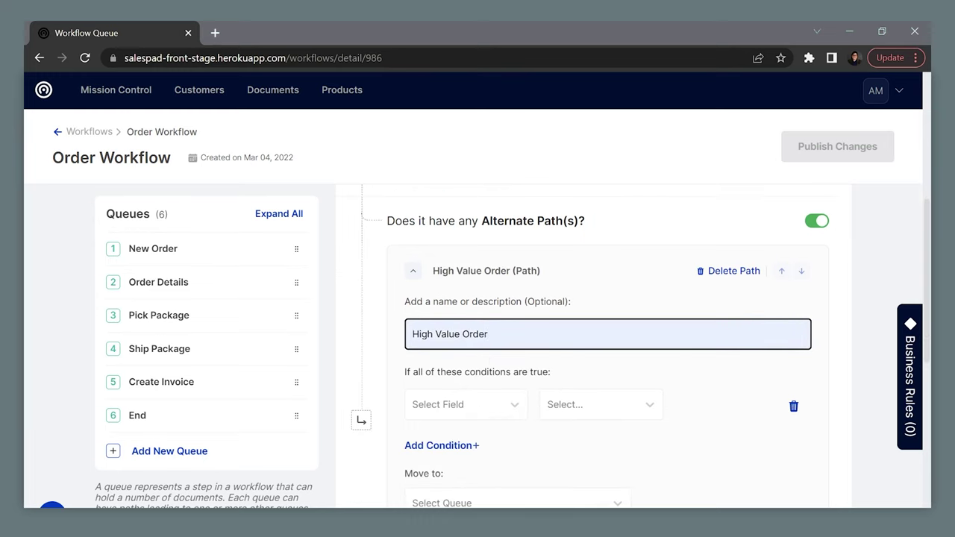
- Set the path's first condition to the order field Total is more than a fixed value of 1
scroll(520, 338, down, 1)
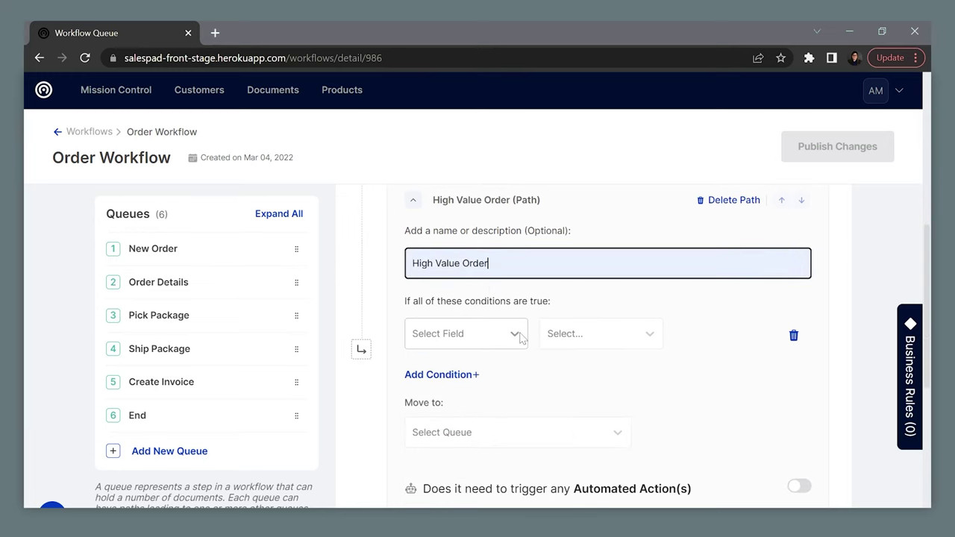
click(504, 339)
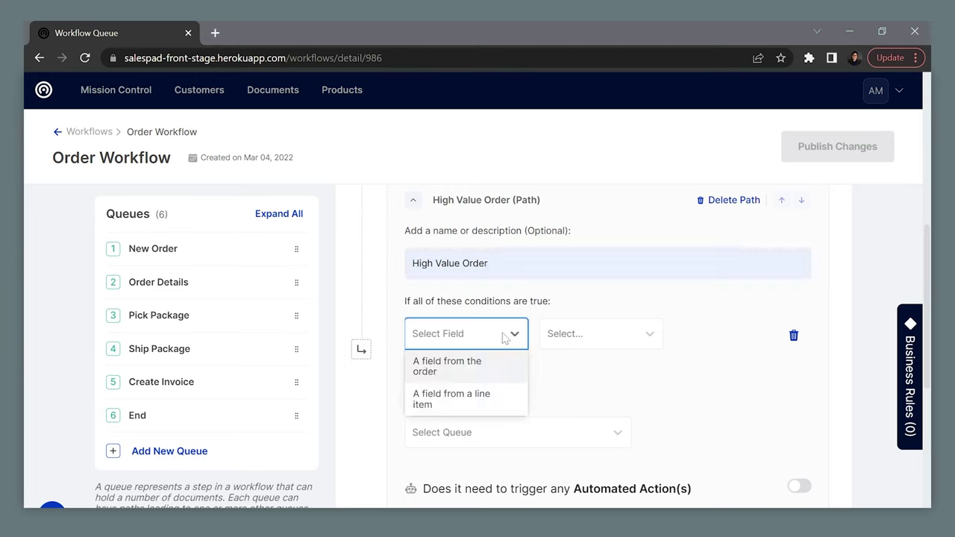
click(470, 379)
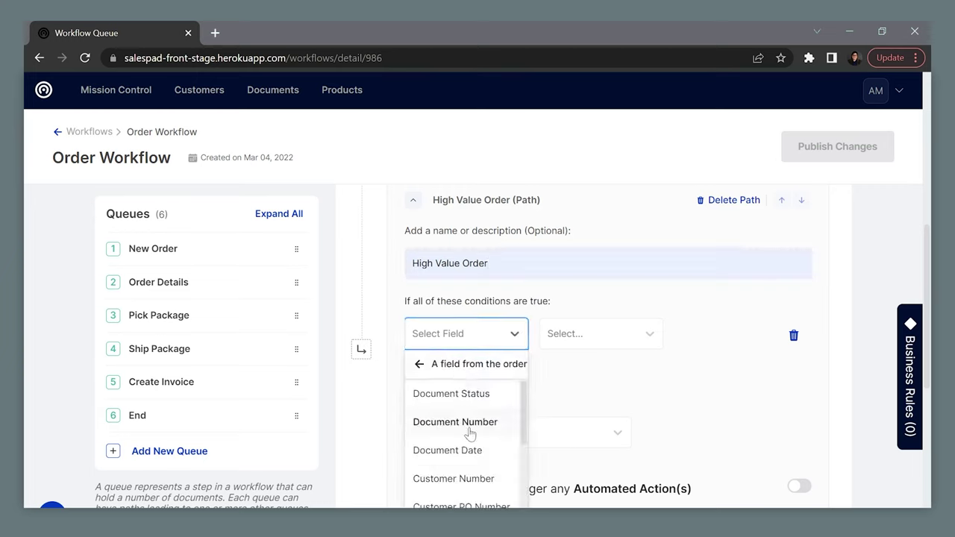
scroll(448, 433, down, 3)
click(452, 396)
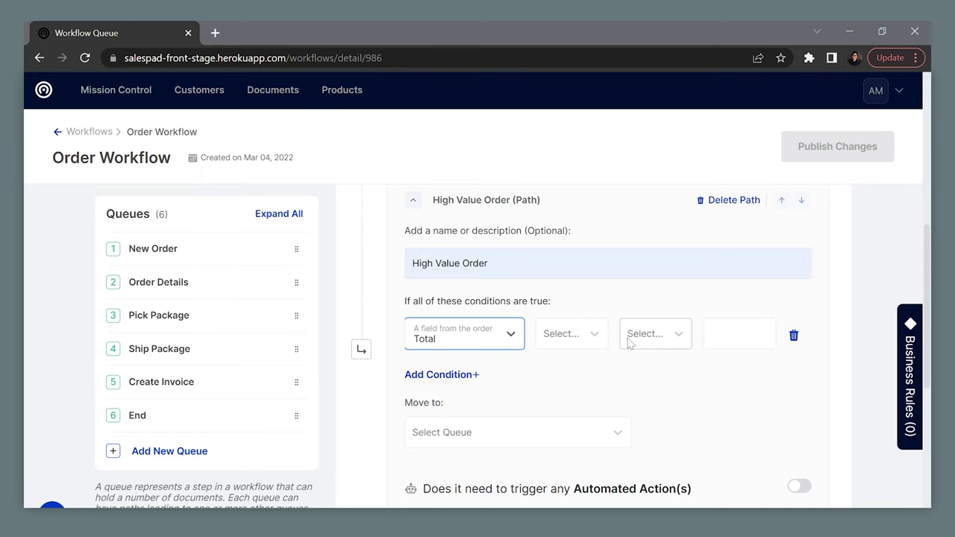
click(592, 330)
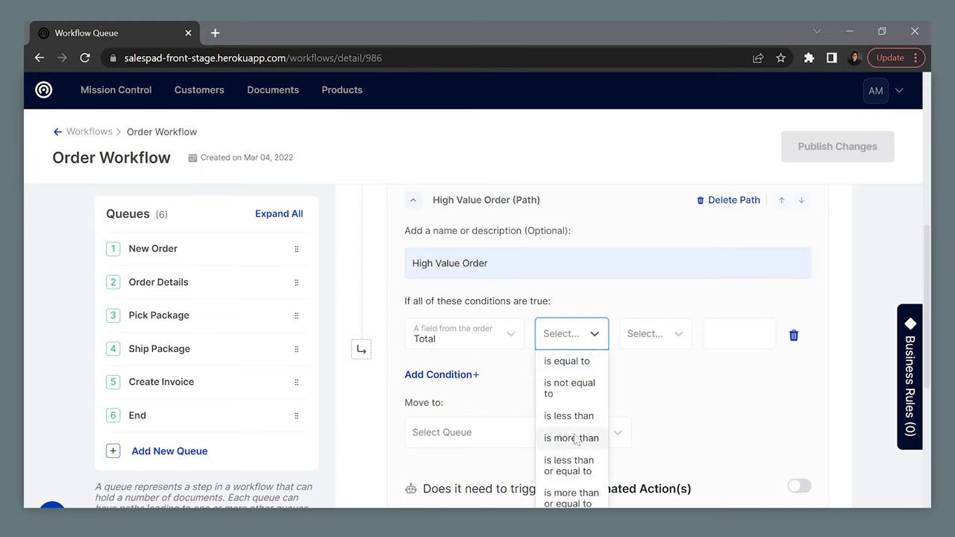
click(575, 439)
click(765, 334)
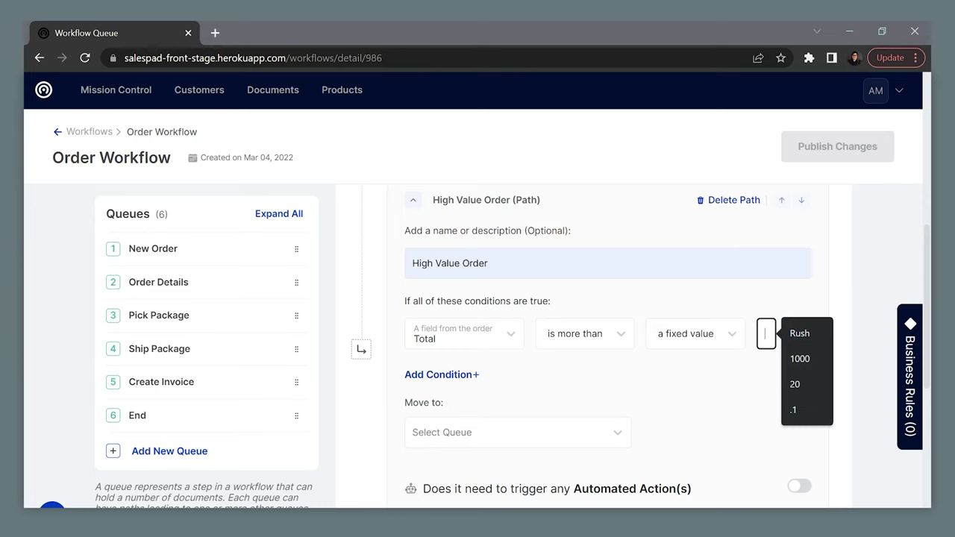
text(1)
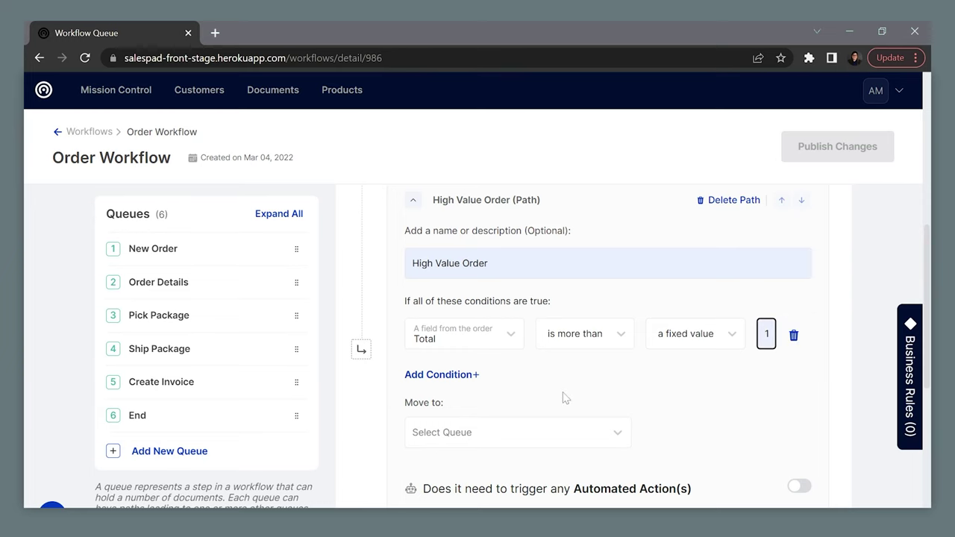
- Add a second condition to the High Value Order path using the order field Sales Person
click(449, 378)
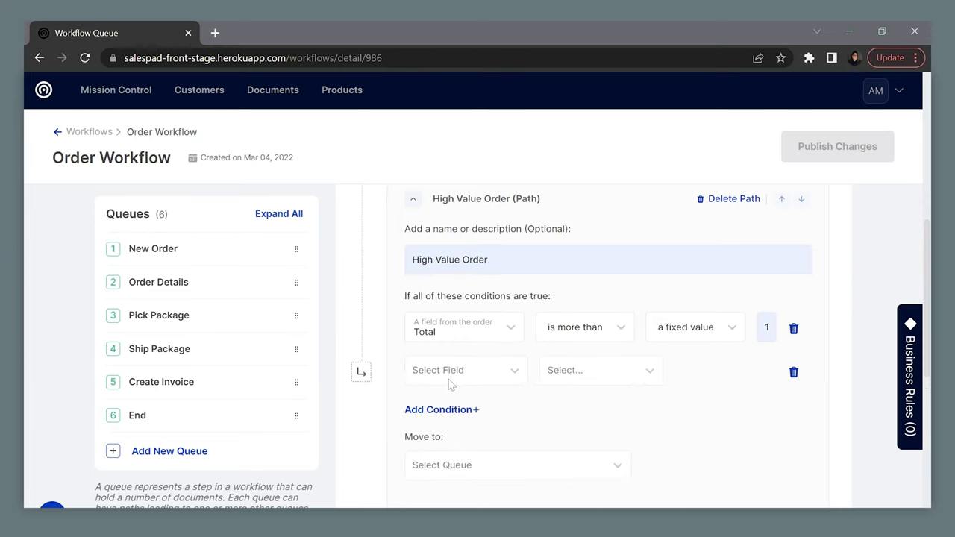
click(499, 377)
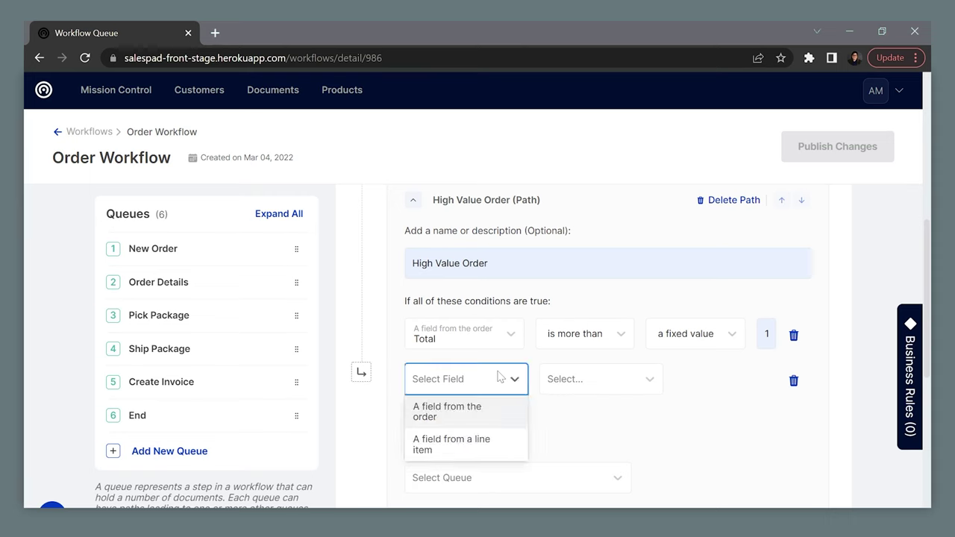
click(477, 410)
scroll(469, 452, down, 5)
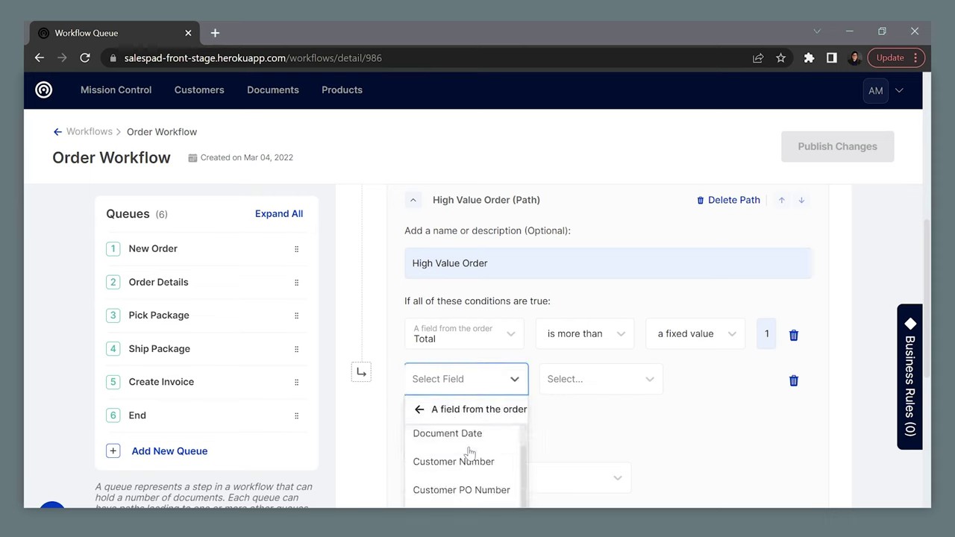
scroll(468, 452, down, 8)
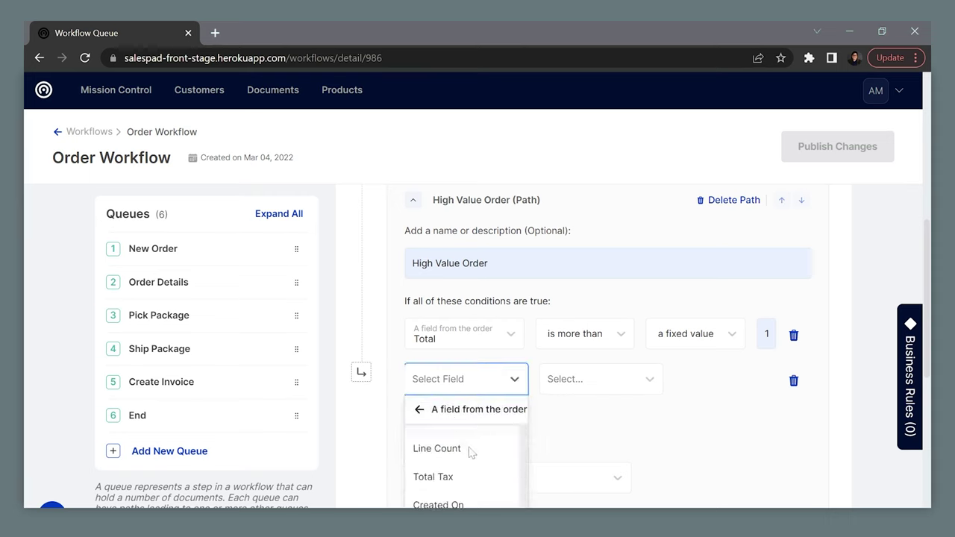
click(464, 501)
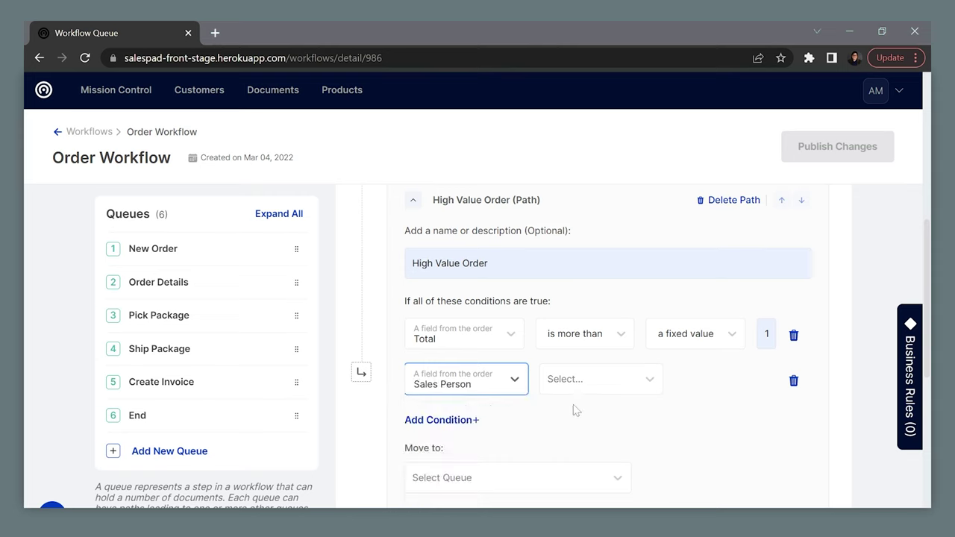
- Set the Sales Person condition's operator to Is and choose the first salesperson in the list
click(592, 387)
click(592, 406)
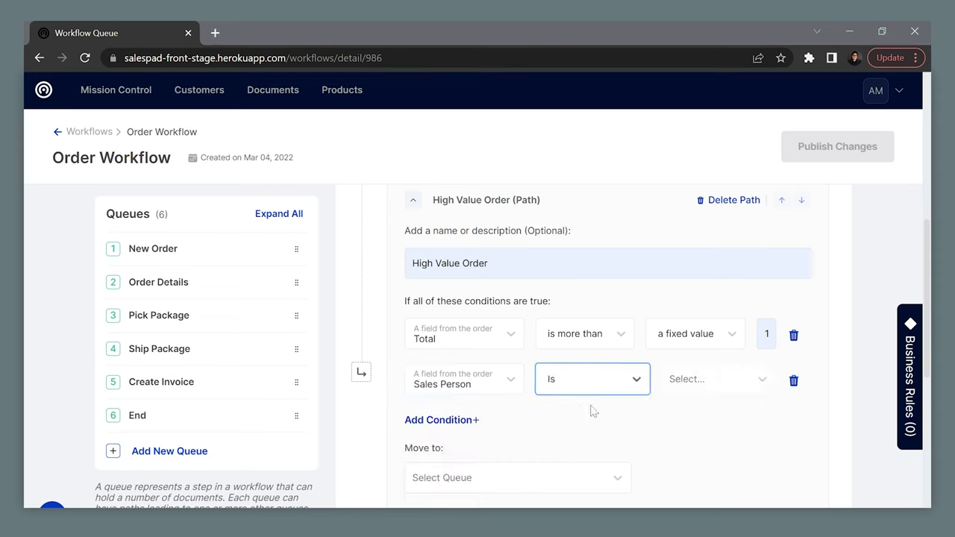
click(668, 380)
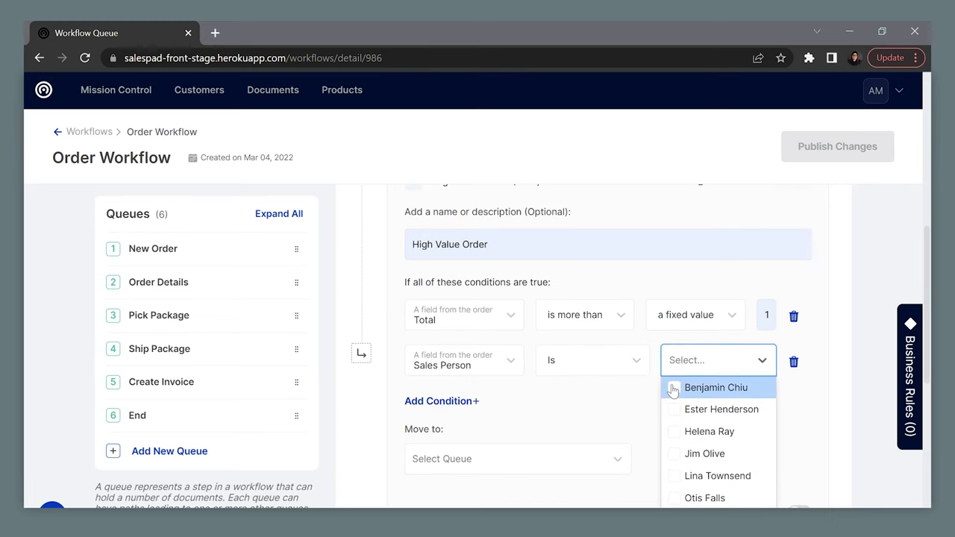
click(673, 389)
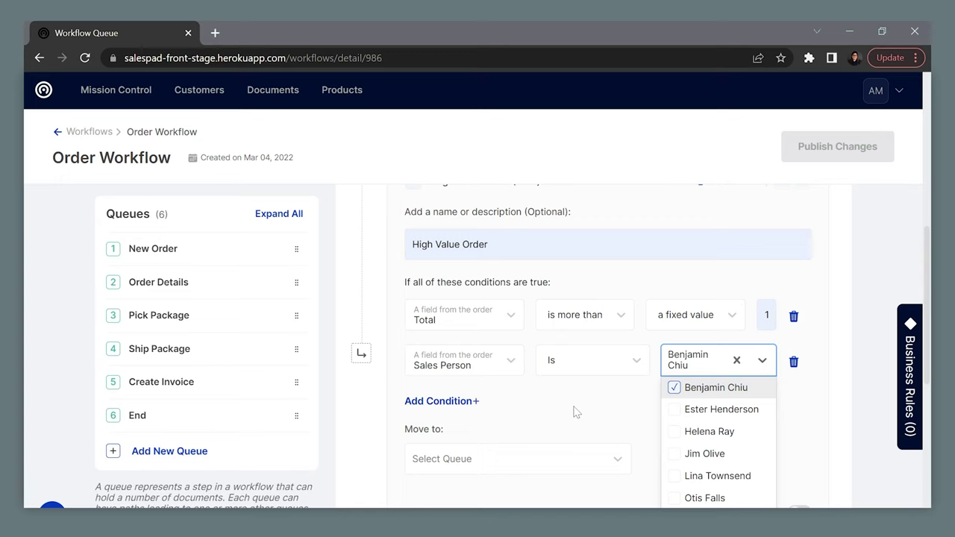
click(576, 415)
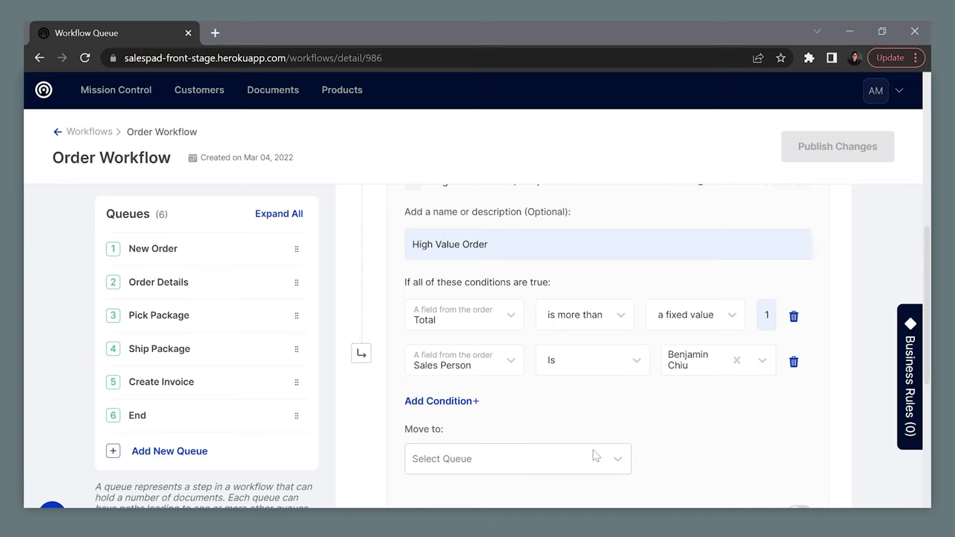
- Set the path to move orders to Pick Package and enable automated actions with Send email report as the action
click(594, 457)
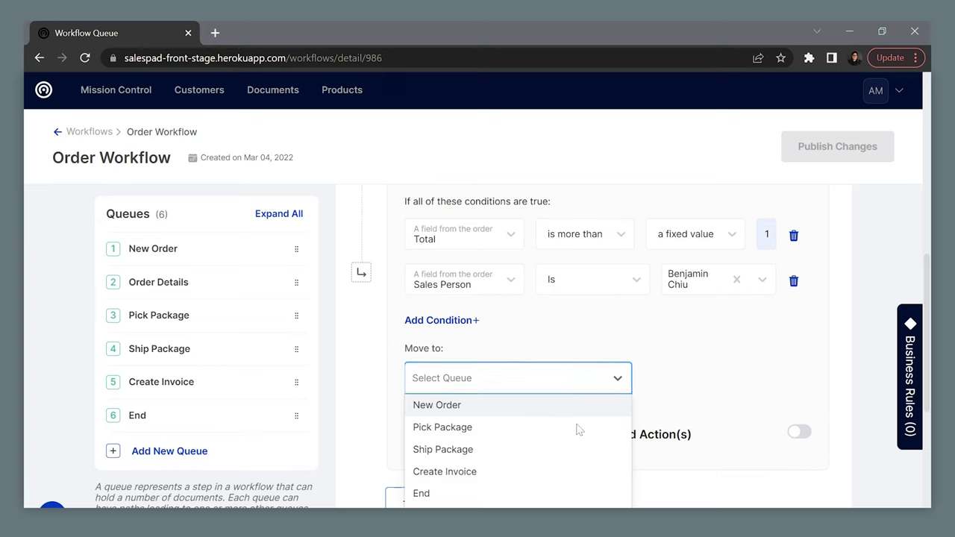
click(546, 429)
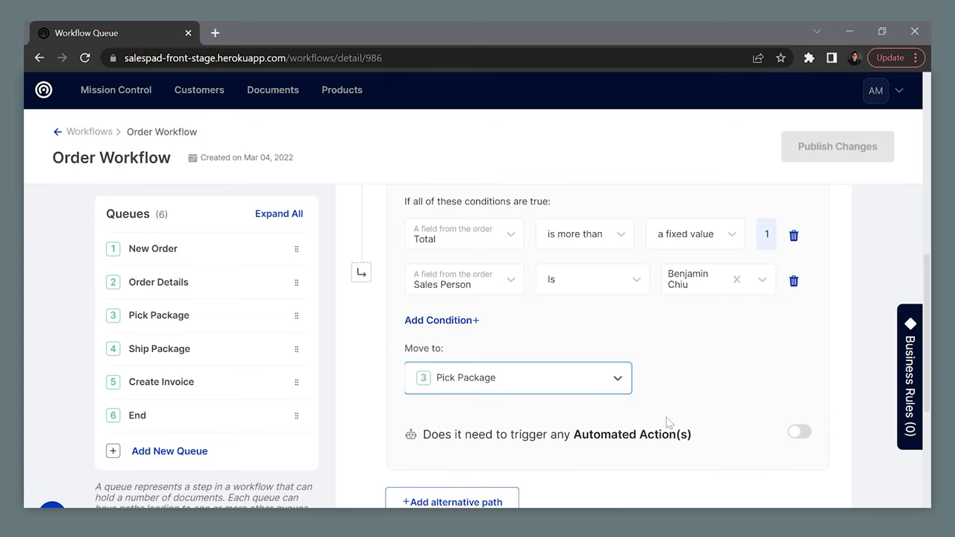
click(799, 433)
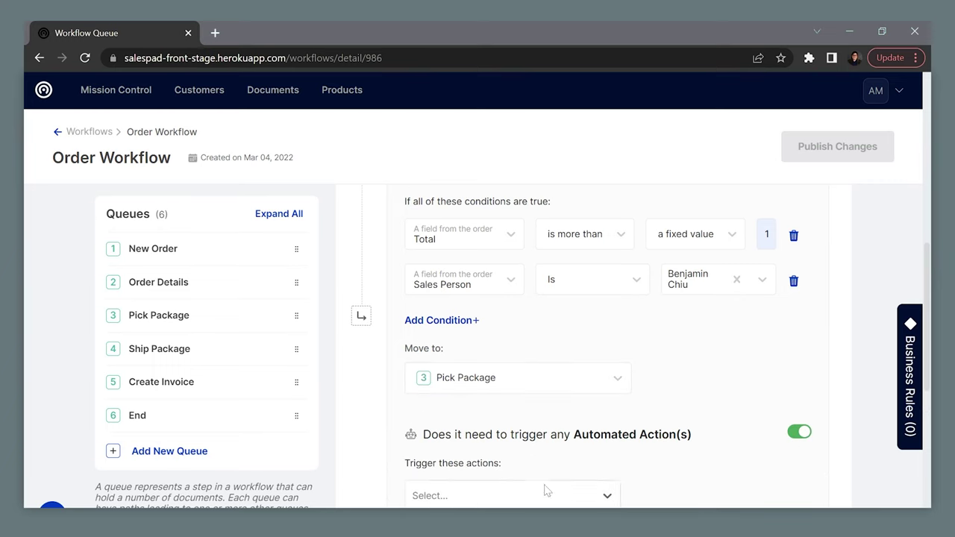
scroll(552, 463, down, 1)
click(579, 432)
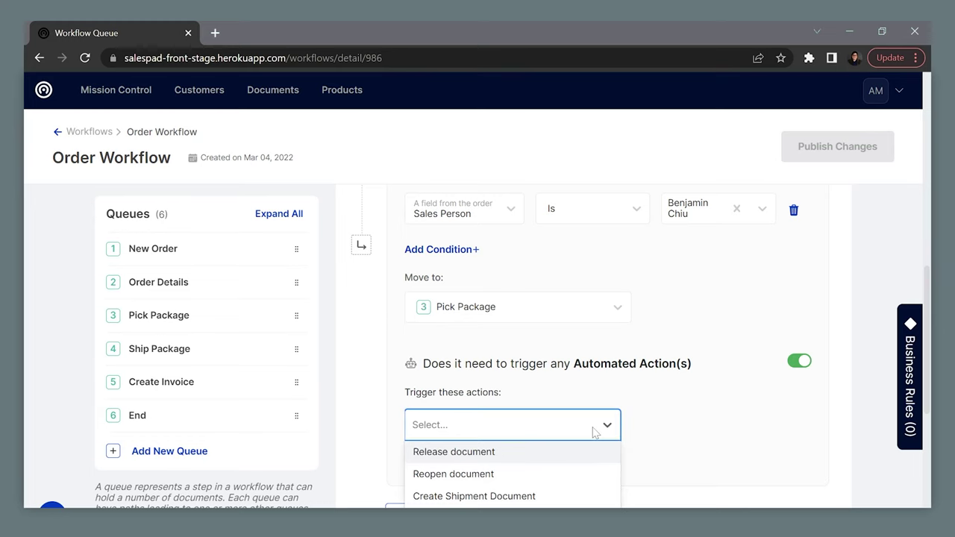
click(650, 428)
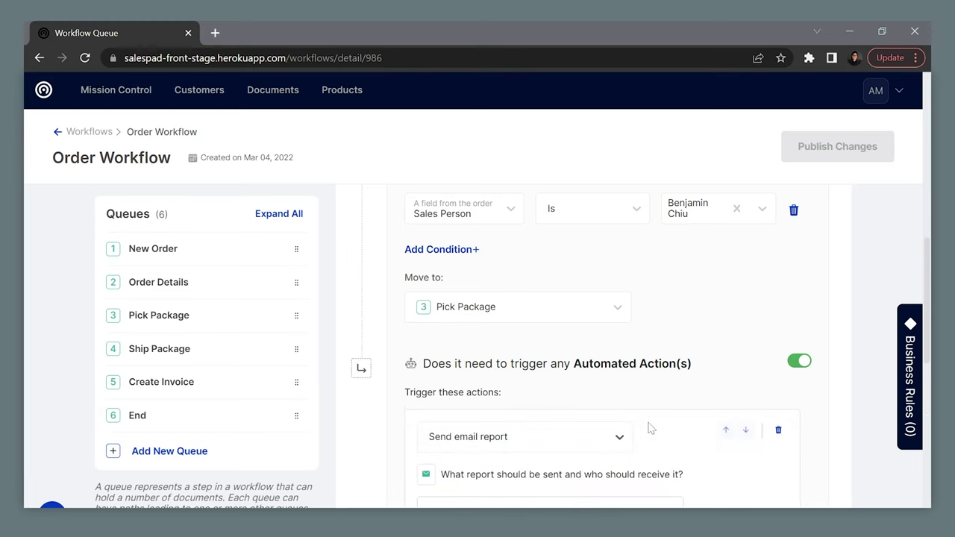
- Configure the email action to send the Pro Forma Invoice report to the Primary Address, with replies going to the Sales Representative
scroll(649, 428, down, 2)
click(655, 369)
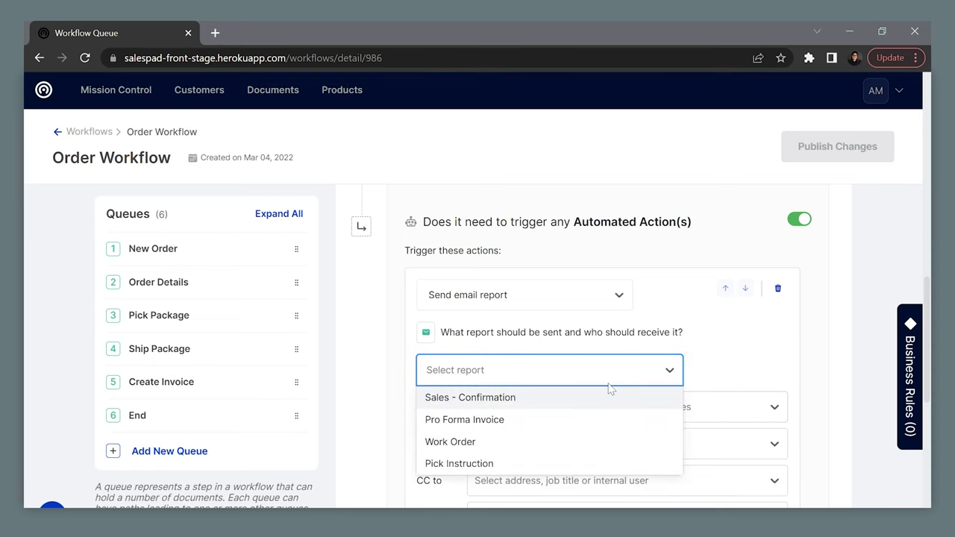
click(545, 420)
click(726, 403)
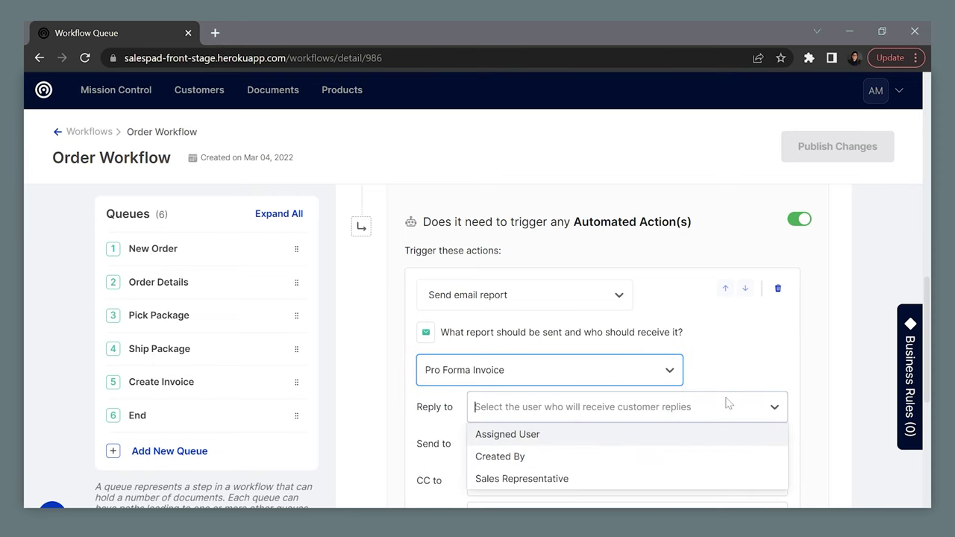
click(547, 480)
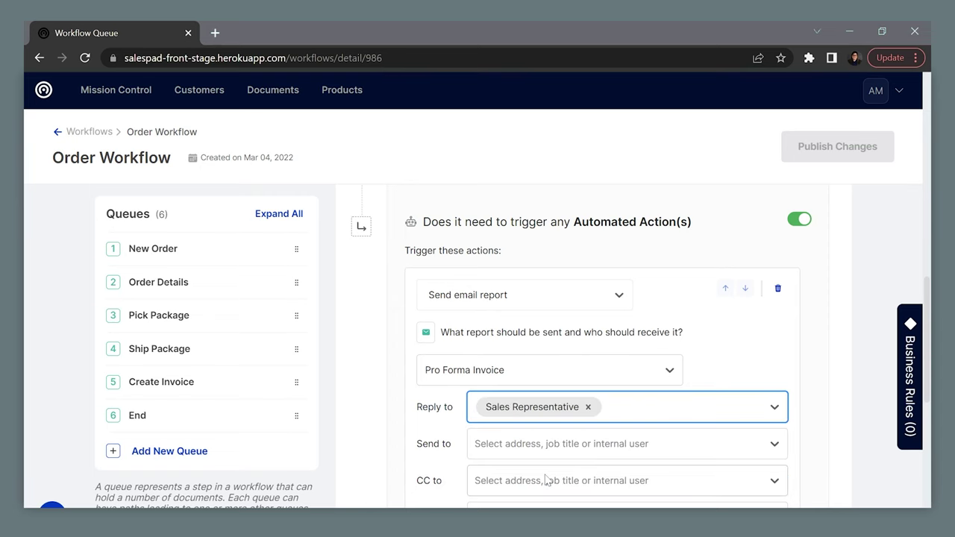
click(752, 457)
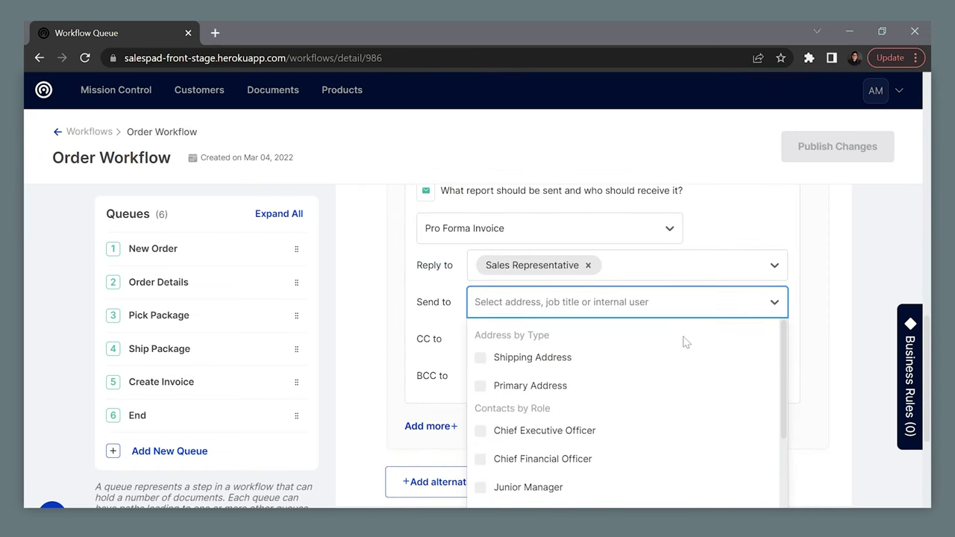
click(482, 388)
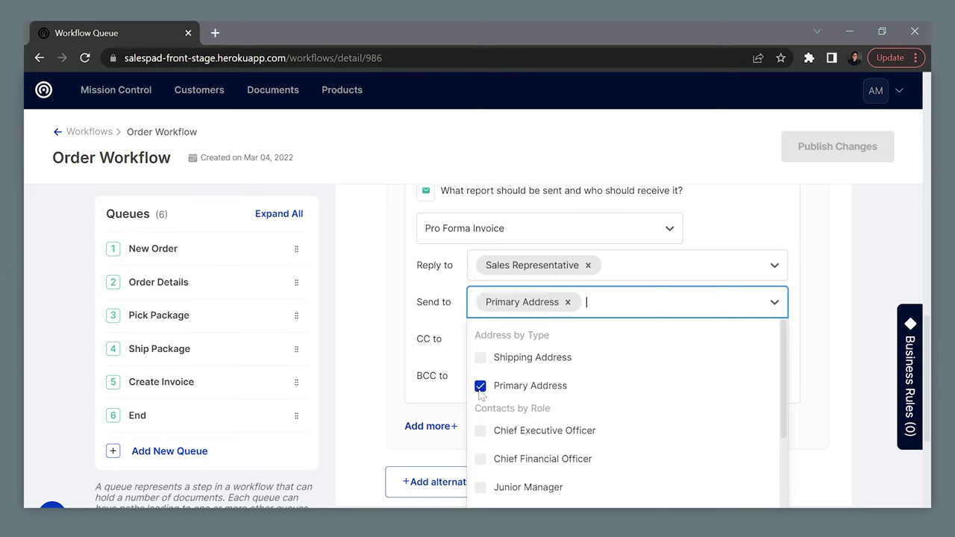
click(393, 395)
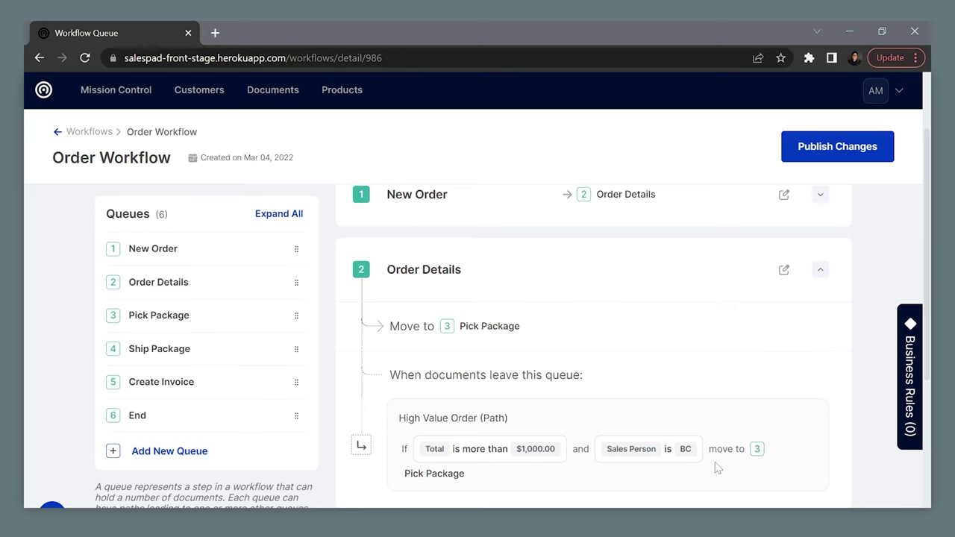
scroll(715, 468, down, 1)
scroll(711, 468, down, 1)
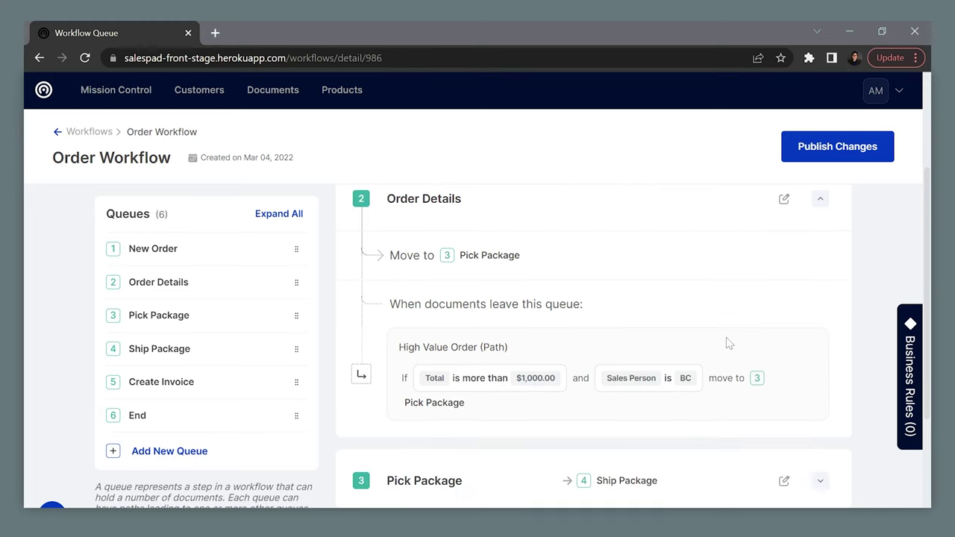